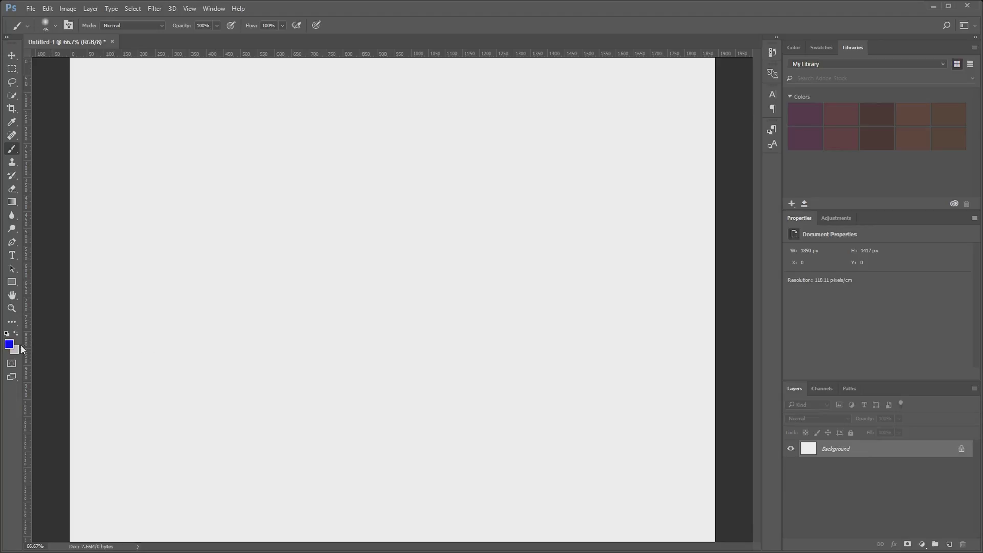
Open the foreground Color Picker and move the dialog higher on screen
{"action": "left_click", "coordinate": [9, 345]}
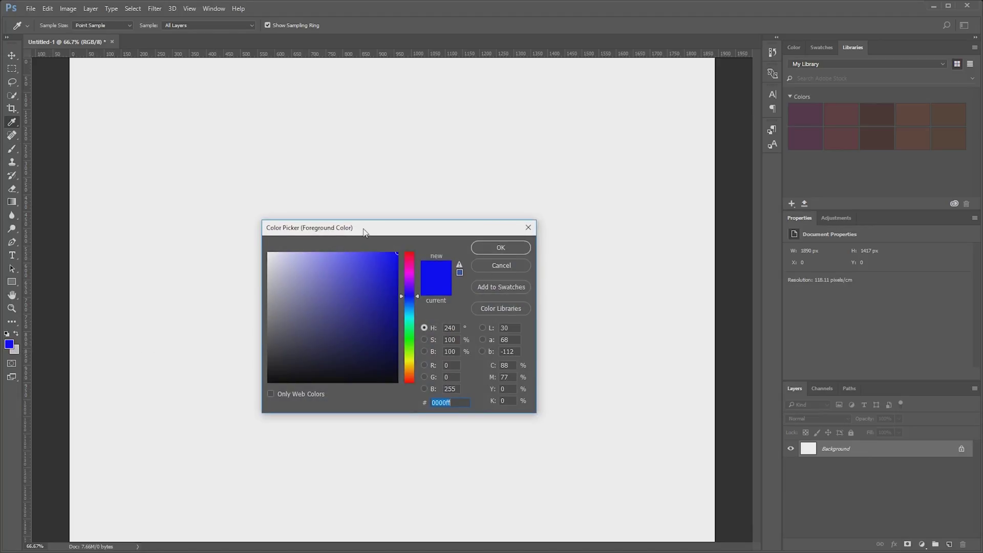
{"action": "left_click_drag", "start_coordinate": [363, 230], "coordinate": [365, 192]}
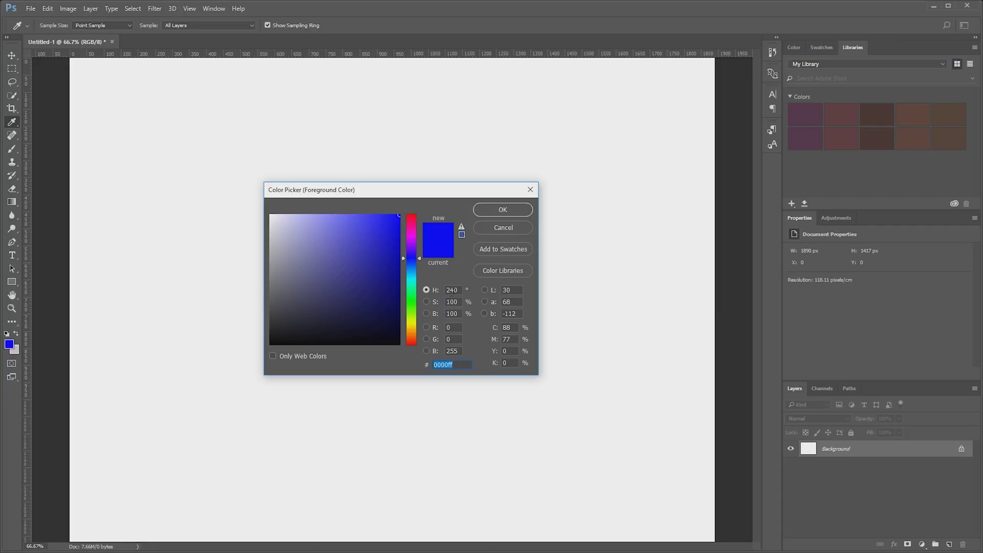
{"action": "left_click", "coordinate": [434, 294]}
Sweep the hue slider through blue, red, green and cyan
{"action": "left_click_drag", "start_coordinate": [412, 256], "coordinate": [400, 321]}
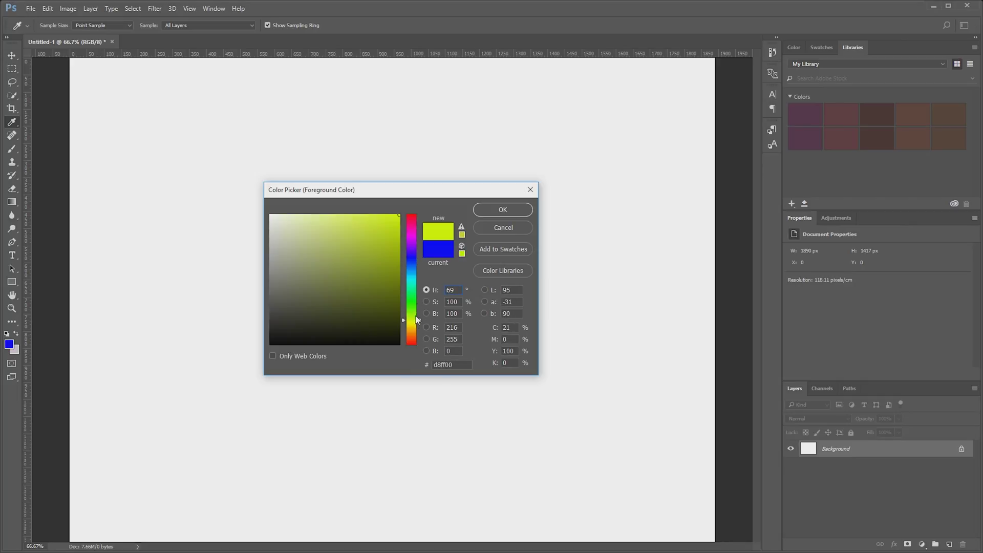
{"action": "left_click", "coordinate": [413, 266]}
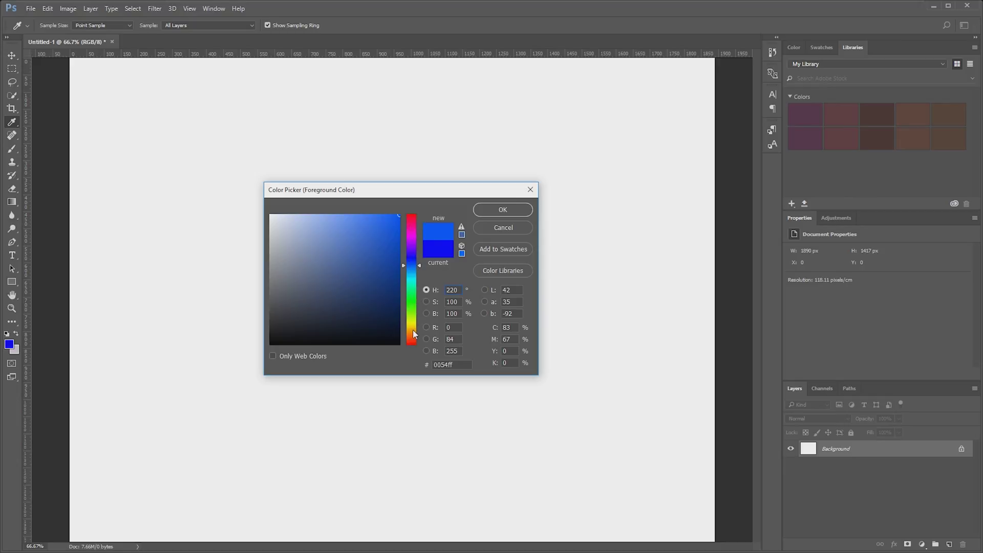
{"action": "left_click_drag", "start_coordinate": [410, 265], "coordinate": [414, 348]}
{"action": "left_click_drag", "start_coordinate": [412, 342], "coordinate": [410, 245]}
{"action": "left_click", "coordinate": [413, 343]}
{"action": "mouse_move", "coordinate": [414, 344]}
{"action": "left_mouse_down"}
{"action": "mouse_move", "coordinate": [405, 221]}
{"action": "mouse_move", "coordinate": [391, 253]}
{"action": "mouse_move", "coordinate": [412, 302]}
{"action": "mouse_move", "coordinate": [412, 357]}
{"action": "left_mouse_up"}
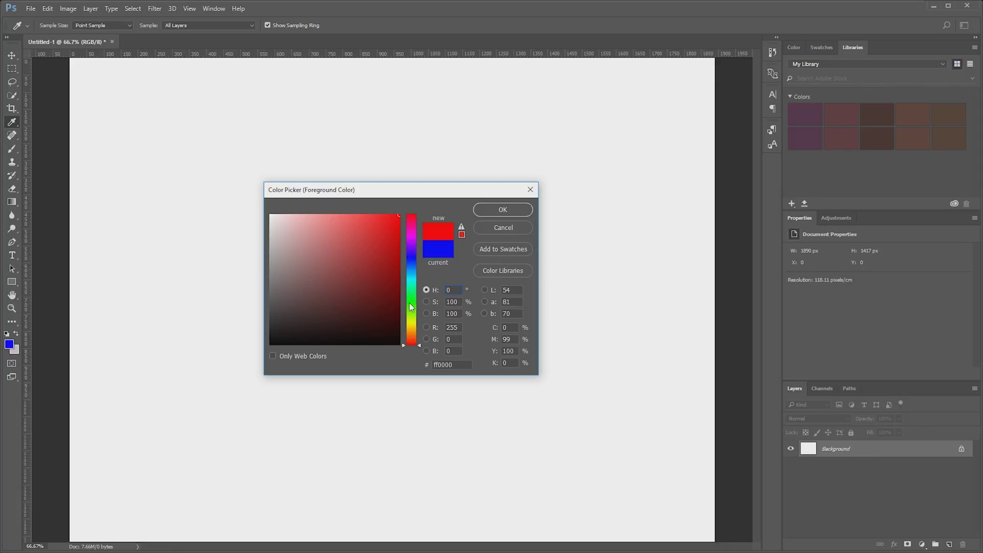
Enter hue values 114, 120 and then 240 in the H field
{"action": "type", "text": "114"}
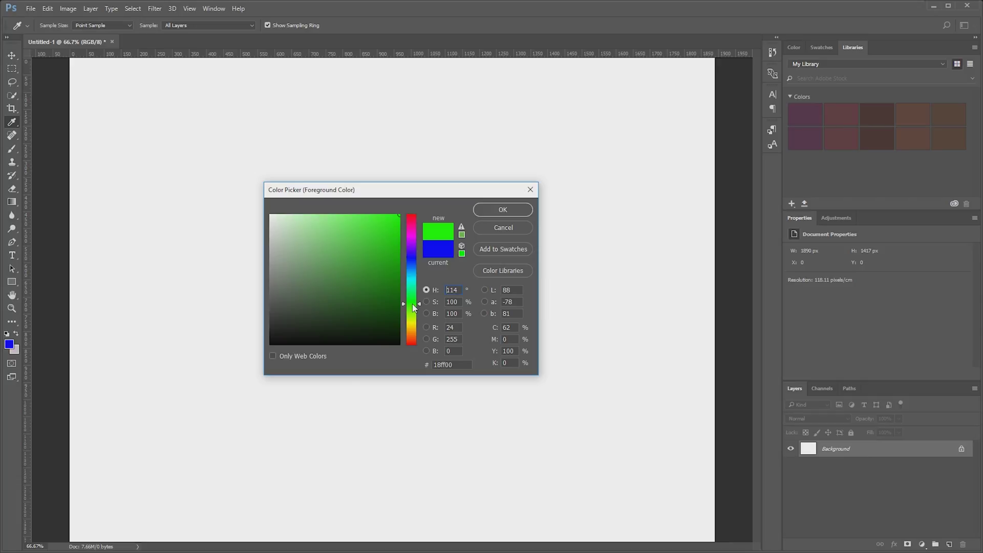
{"action": "double_click", "coordinate": [451, 290]}
{"action": "type", "text": "120"}
{"action": "double_click", "coordinate": [456, 289]}
{"action": "type", "text": "240"}
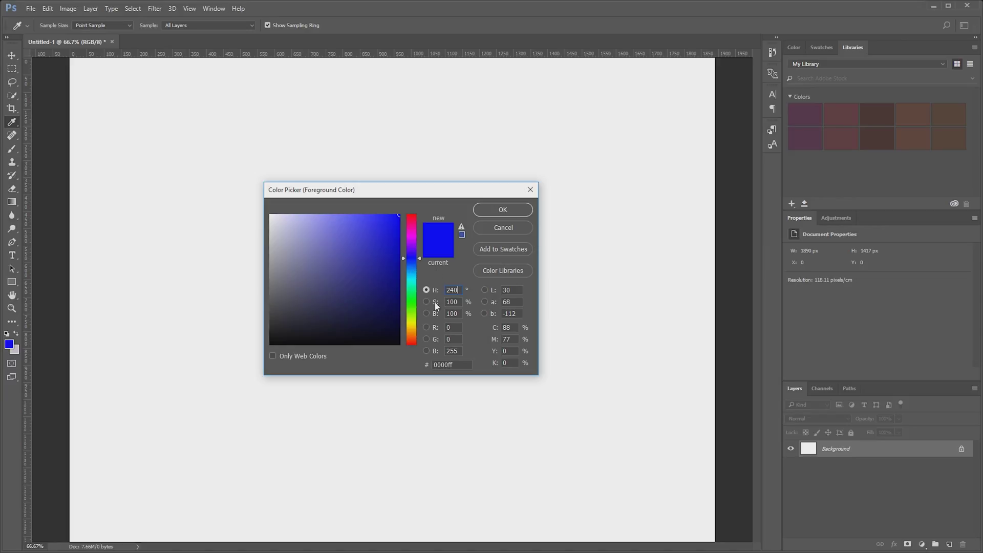
Try red and cyan hues, then enter hue values 180, 300 and 60
{"action": "left_click", "coordinate": [411, 344]}
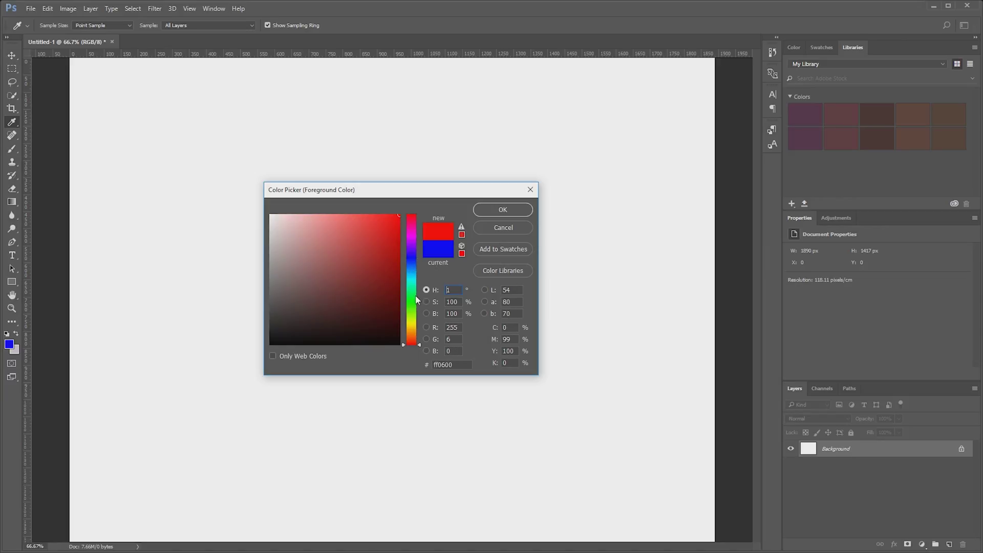
{"action": "left_click", "coordinate": [413, 279]}
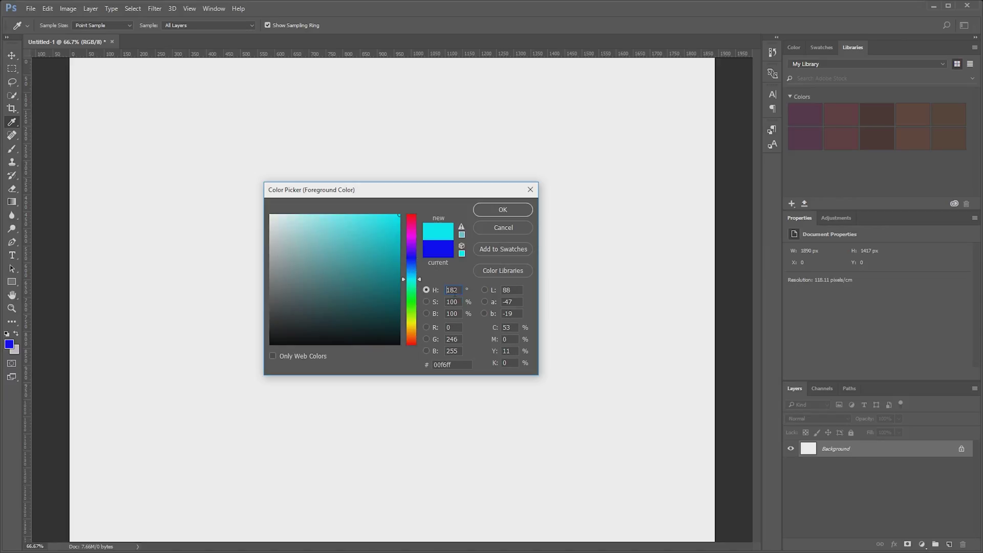
{"action": "double_click", "coordinate": [454, 290]}
{"action": "type", "text": "82"}
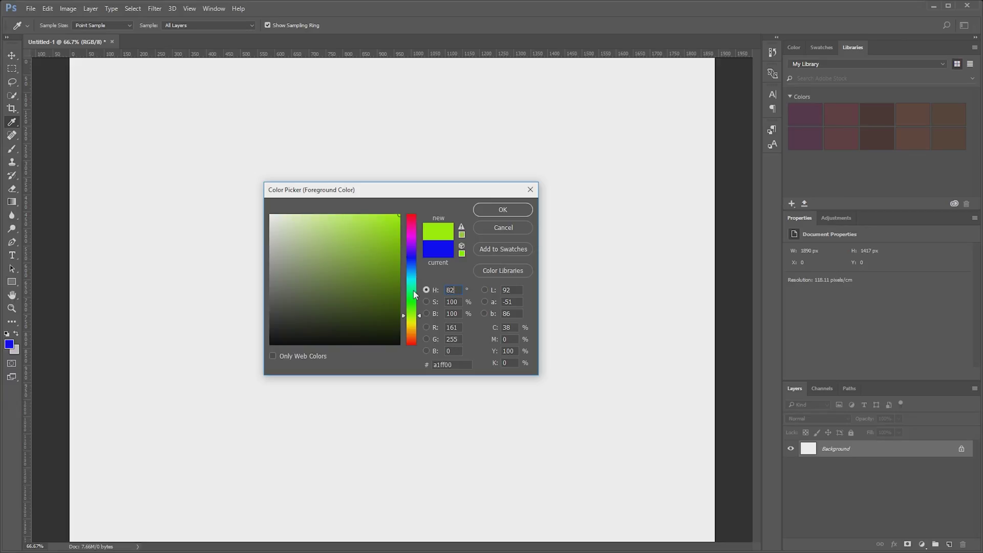
{"action": "key", "text": "BackSpace"}
{"action": "key", "text": "BackSpace"}
{"action": "type", "text": "180"}
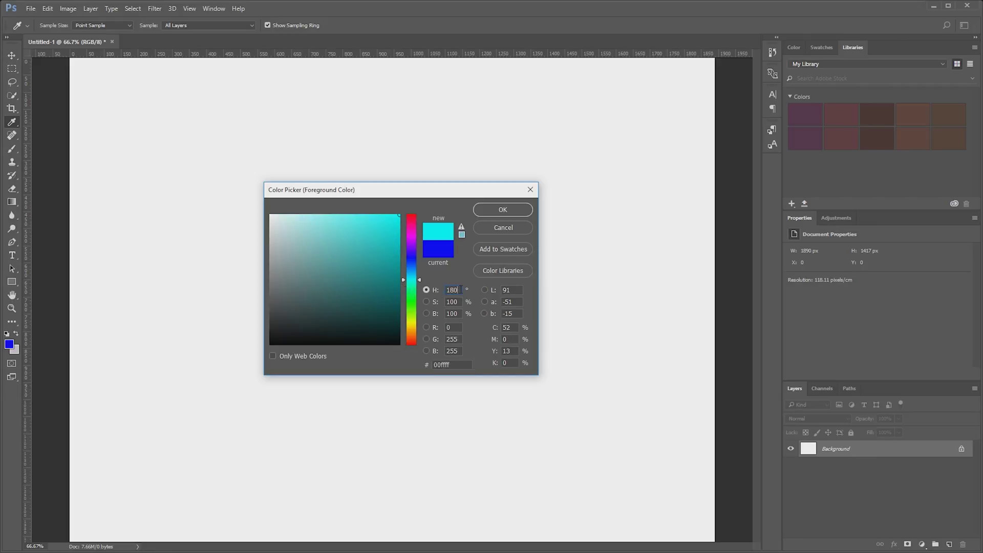
{"action": "double_click", "coordinate": [448, 290]}
{"action": "type", "text": "300"}
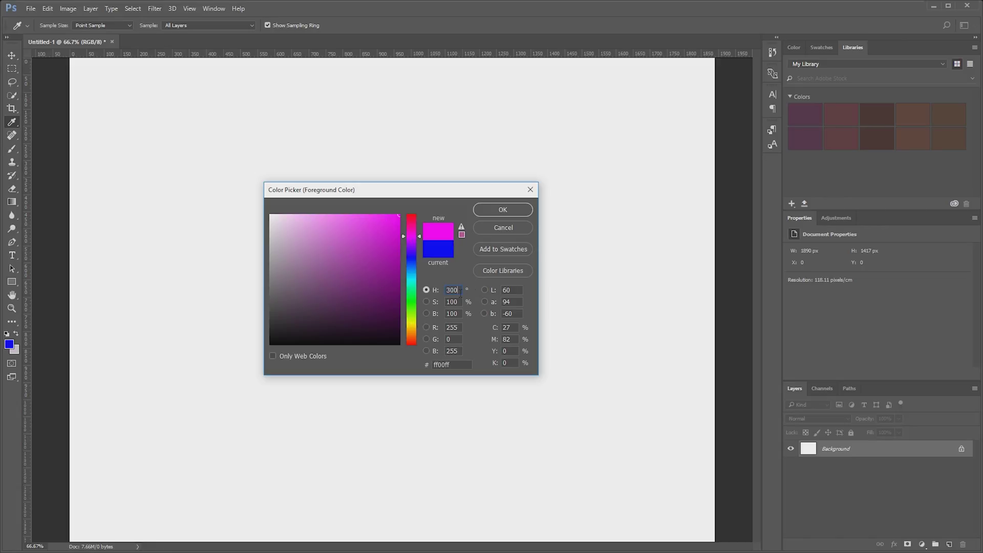
{"action": "double_click", "coordinate": [455, 290]}
{"action": "type", "text": "60"}
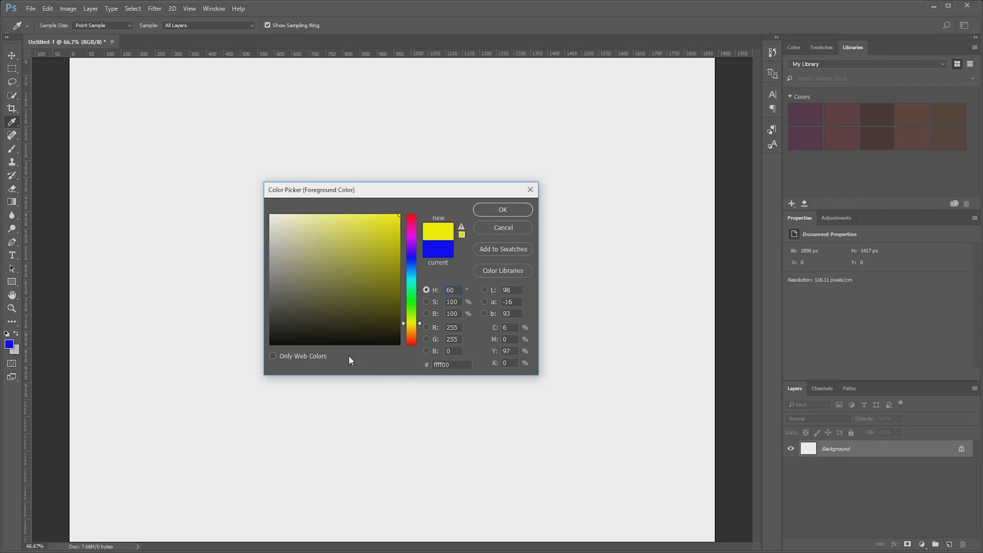
Set the hue to 0, then step through 60, 120 and 180 to finish at 240
{"action": "left_click", "coordinate": [412, 345]}
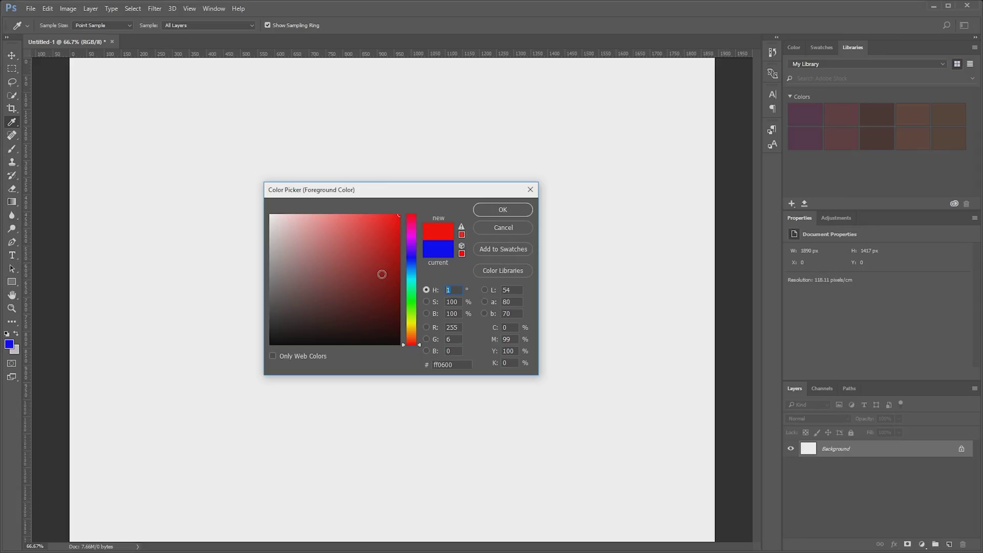
{"action": "key", "text": "Down"}
{"action": "type", "text": "60"}
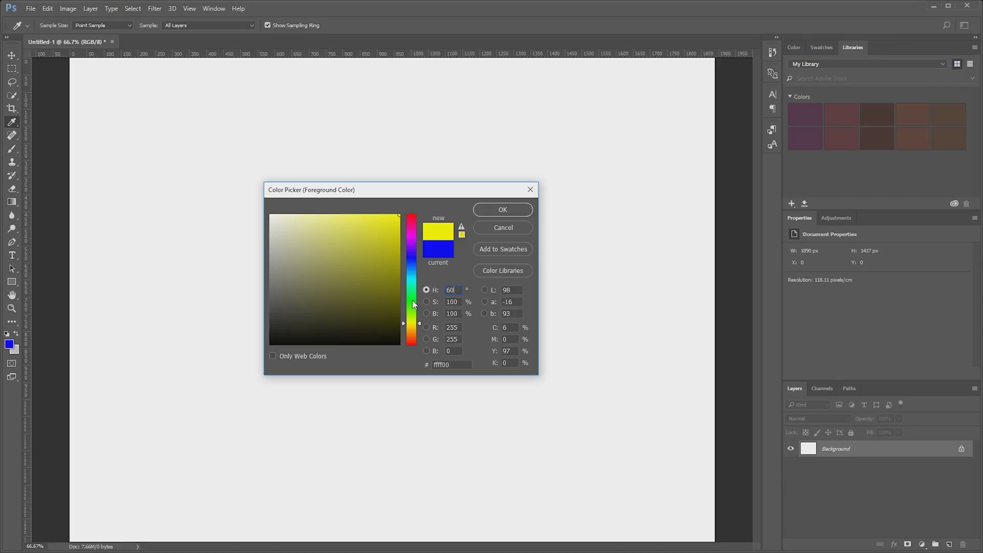
{"action": "left_click_drag", "start_coordinate": [456, 290], "coordinate": [420, 293]}
{"action": "type", "text": "120"}
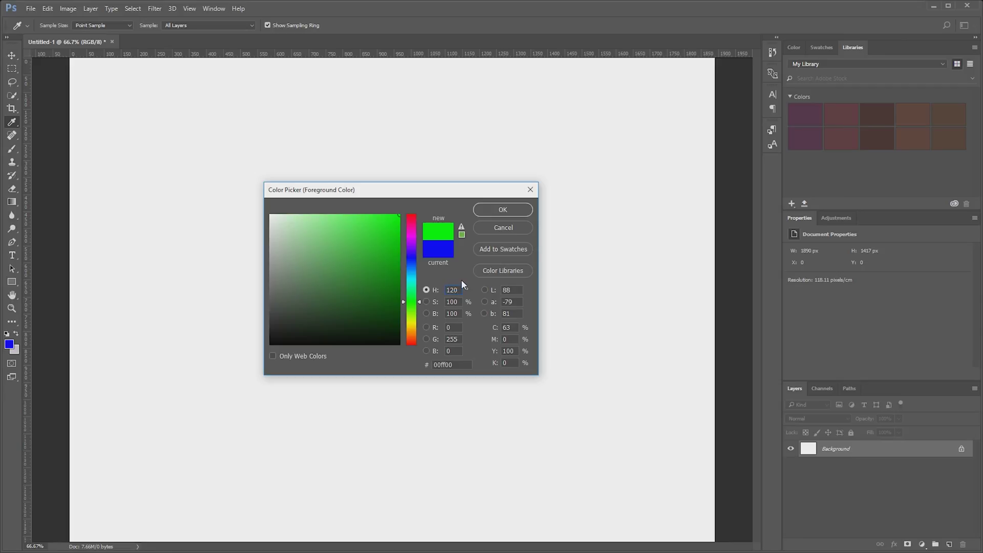
{"action": "left_click_drag", "start_coordinate": [458, 290], "coordinate": [391, 284]}
{"action": "type", "text": "180"}
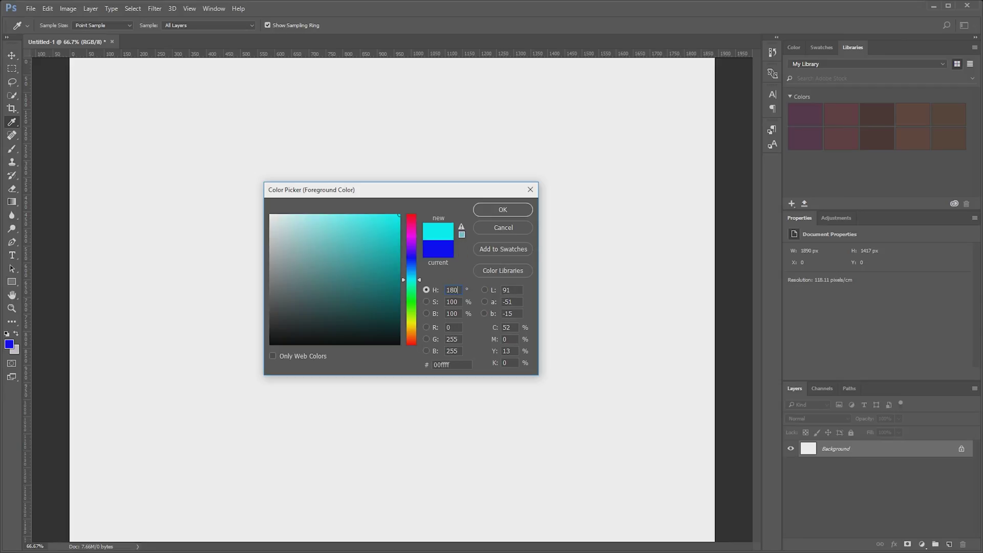
{"action": "double_click", "coordinate": [449, 290]}
{"action": "type", "text": "240"}
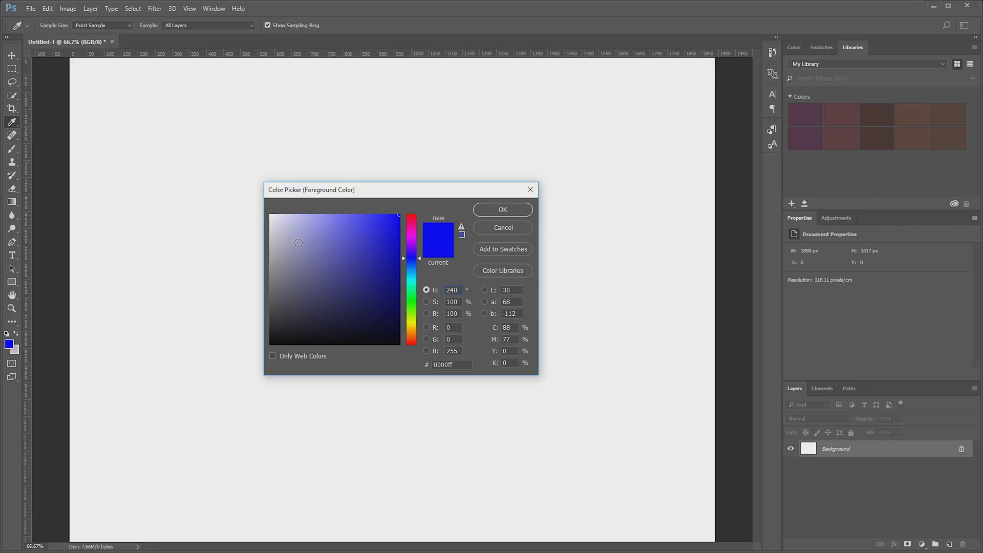
Set saturation to 0 and brightness to 50 in the Color Picker
{"action": "left_click", "coordinate": [452, 302]}
{"action": "type", "text": "0"}
{"action": "key", "text": "Tab"}
{"action": "type", "text": "50"}
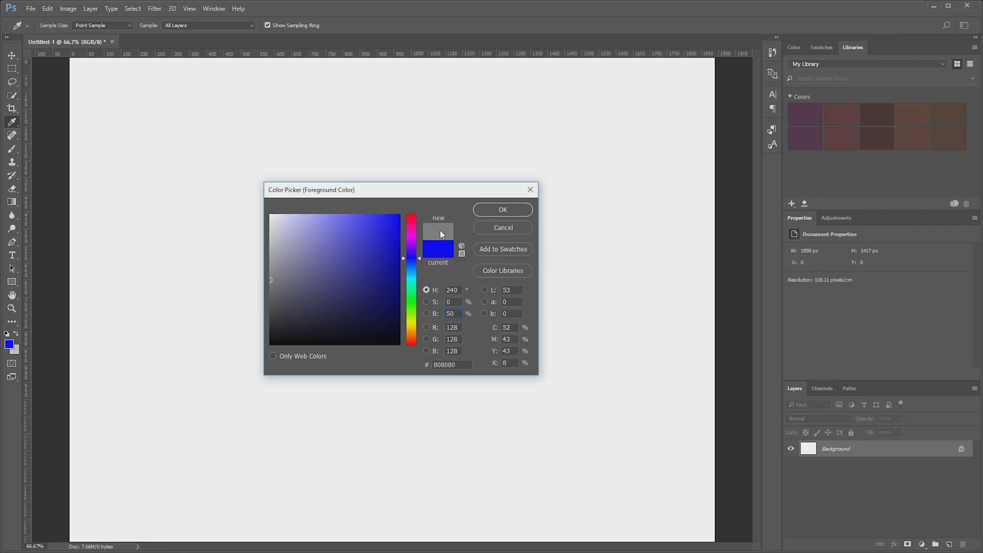
Set saturation 100 and brightness 60, then pick the dark navy blue 00008e
{"action": "left_click", "coordinate": [452, 302]}
{"action": "type", "text": "100"}
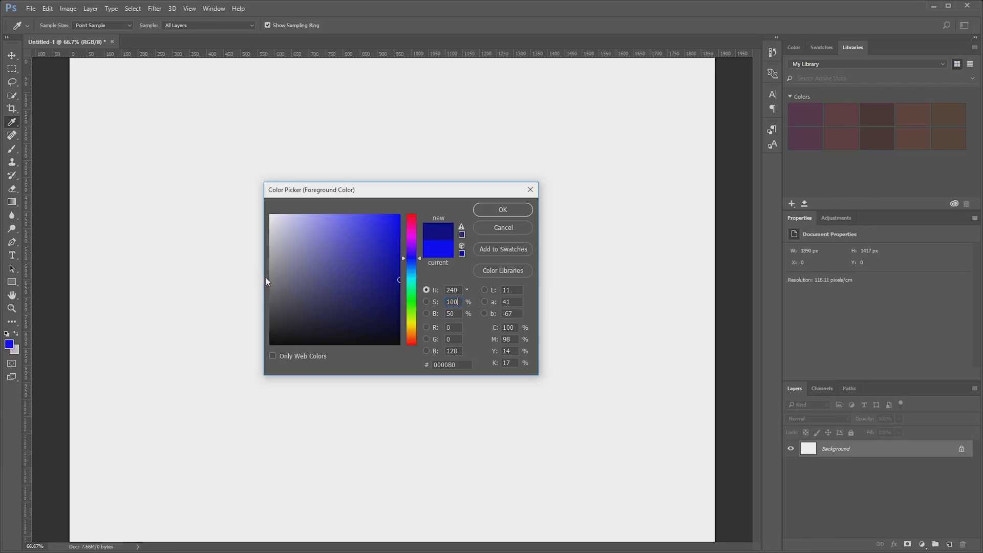
{"action": "left_click", "coordinate": [457, 314]}
{"action": "type", "text": "60"}
{"action": "mouse_move", "coordinate": [400, 230]}
{"action": "left_mouse_down"}
{"action": "mouse_move", "coordinate": [407, 191]}
{"action": "mouse_move", "coordinate": [403, 333]}
{"action": "mouse_move", "coordinate": [412, 362]}
{"action": "mouse_move", "coordinate": [391, 189]}
{"action": "mouse_move", "coordinate": [403, 315]}
{"action": "mouse_move", "coordinate": [416, 344]}
{"action": "mouse_move", "coordinate": [421, 205]}
{"action": "mouse_move", "coordinate": [446, 355]}
{"action": "mouse_move", "coordinate": [443, 201]}
{"action": "mouse_move", "coordinate": [472, 365]}
{"action": "mouse_move", "coordinate": [494, 197]}
{"action": "mouse_move", "coordinate": [520, 353]}
{"action": "mouse_move", "coordinate": [512, 241]}
{"action": "mouse_move", "coordinate": [505, 281]}
{"action": "mouse_move", "coordinate": [377, 262]}
{"action": "mouse_move", "coordinate": [249, 266]}
{"action": "mouse_move", "coordinate": [459, 280]}
{"action": "mouse_move", "coordinate": [492, 234]}
{"action": "mouse_move", "coordinate": [501, 255]}
{"action": "mouse_move", "coordinate": [501, 229]}
{"action": "mouse_move", "coordinate": [458, 261]}
{"action": "mouse_move", "coordinate": [295, 269]}
{"action": "mouse_move", "coordinate": [419, 272]}
{"action": "left_mouse_up"}
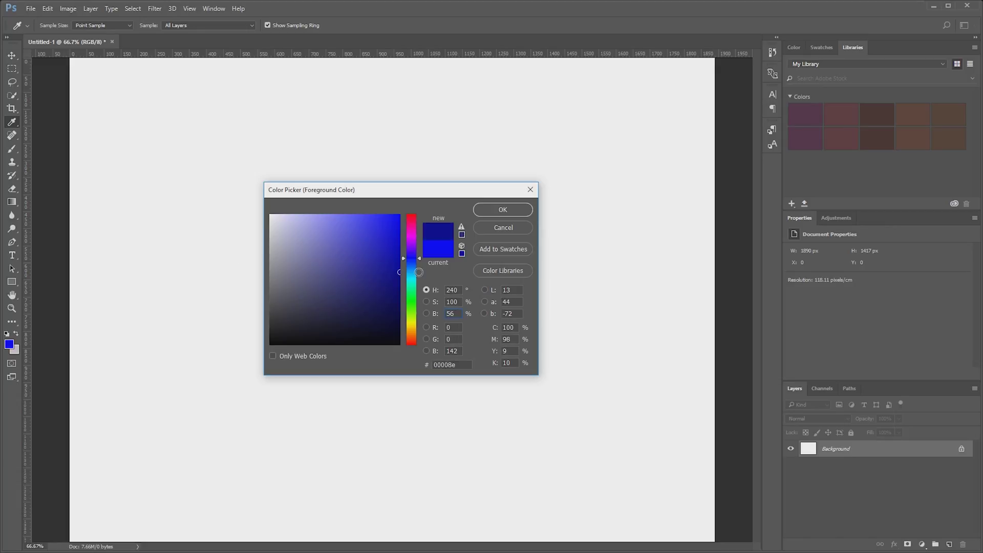
Switch the picker between saturation and brightness modes, trying red, pink and dark purple
{"action": "left_click", "coordinate": [426, 302]}
{"action": "left_click", "coordinate": [428, 313]}
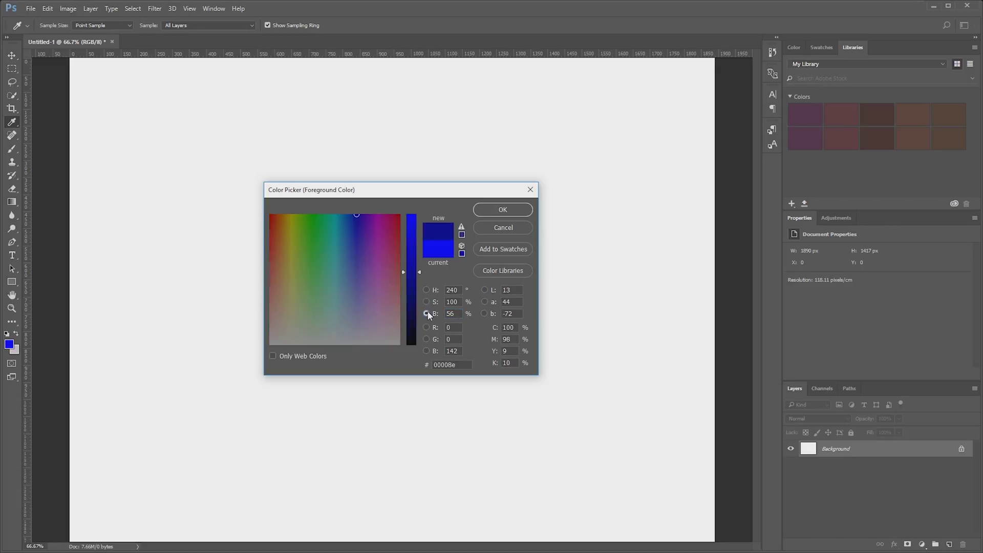
{"action": "left_click", "coordinate": [426, 302]}
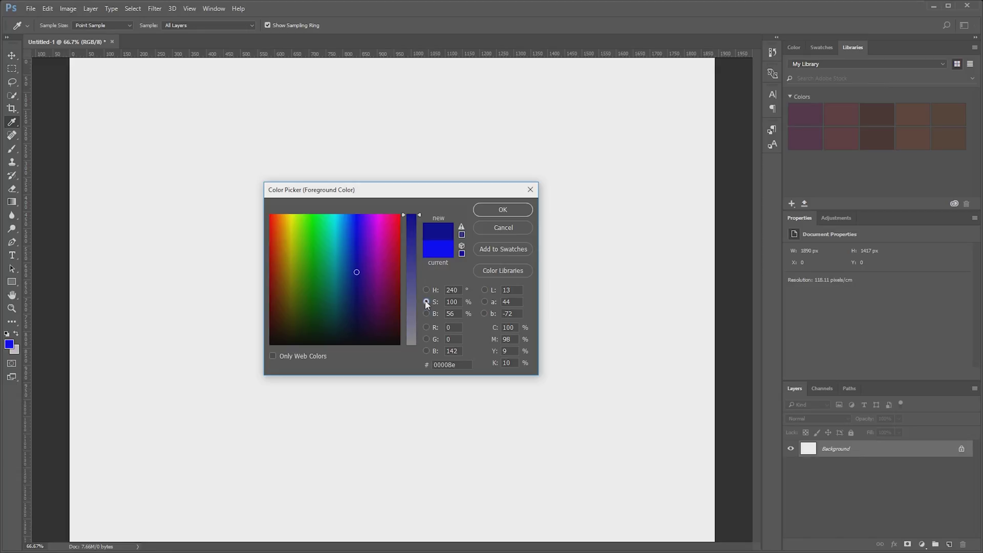
{"action": "left_click_drag", "start_coordinate": [352, 218], "coordinate": [400, 214]}
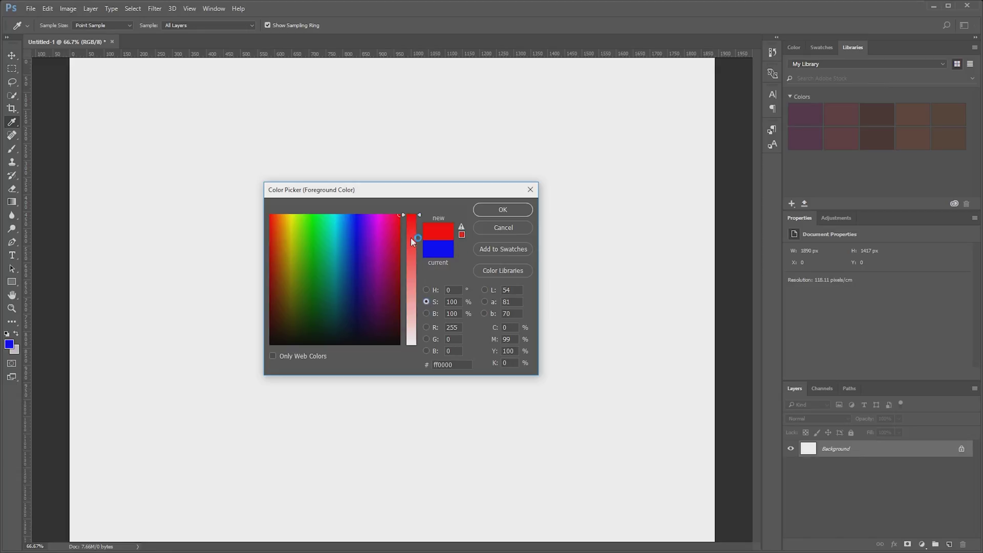
{"action": "left_click_drag", "start_coordinate": [420, 318], "coordinate": [403, 251]}
{"action": "left_click_drag", "start_coordinate": [389, 214], "coordinate": [353, 310]}
{"action": "left_click", "coordinate": [426, 313]}
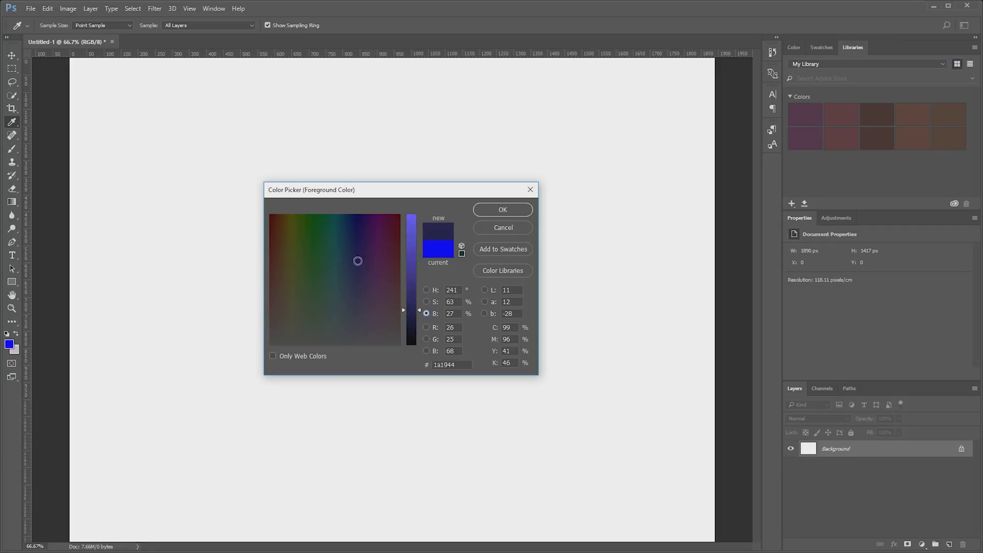
{"action": "left_click_drag", "start_coordinate": [360, 248], "coordinate": [364, 317]}
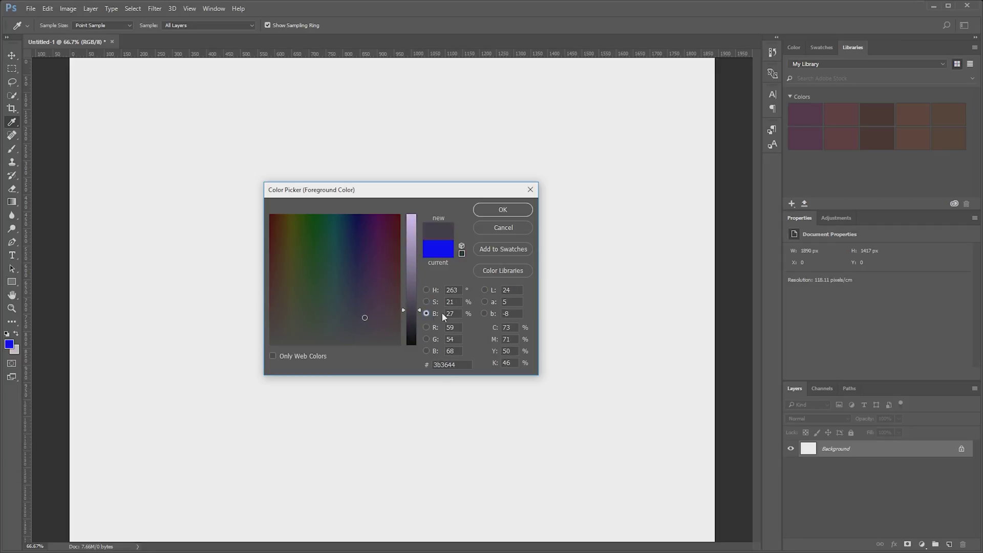
{"action": "left_click_drag", "start_coordinate": [414, 309], "coordinate": [404, 247]}
Set hue 120, saturation 80 and brightness 65 for the mid green 21a521
{"action": "left_click", "coordinate": [427, 290]}
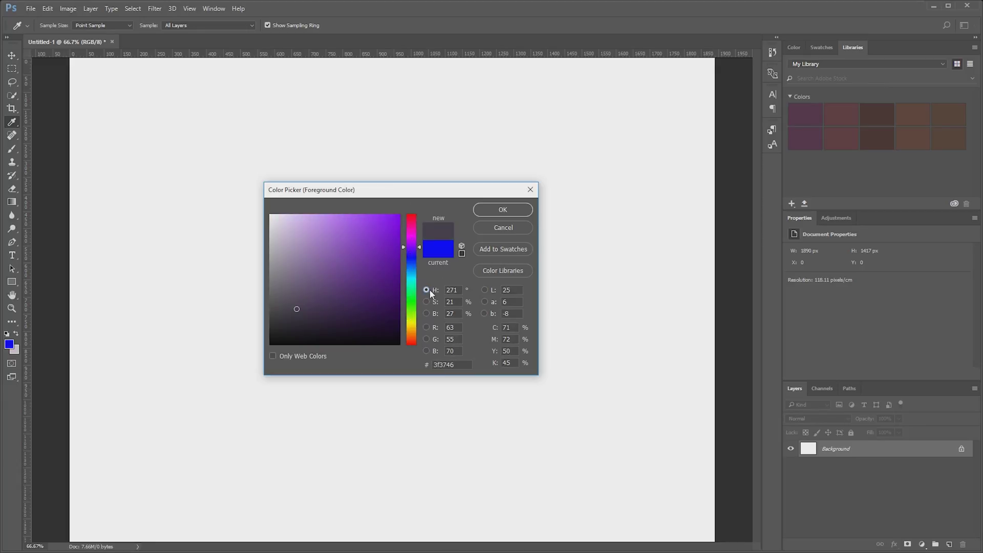
{"action": "mouse_move", "coordinate": [409, 248]}
{"action": "left_mouse_down"}
{"action": "mouse_move", "coordinate": [412, 313]}
{"action": "mouse_move", "coordinate": [414, 304]}
{"action": "left_mouse_up"}
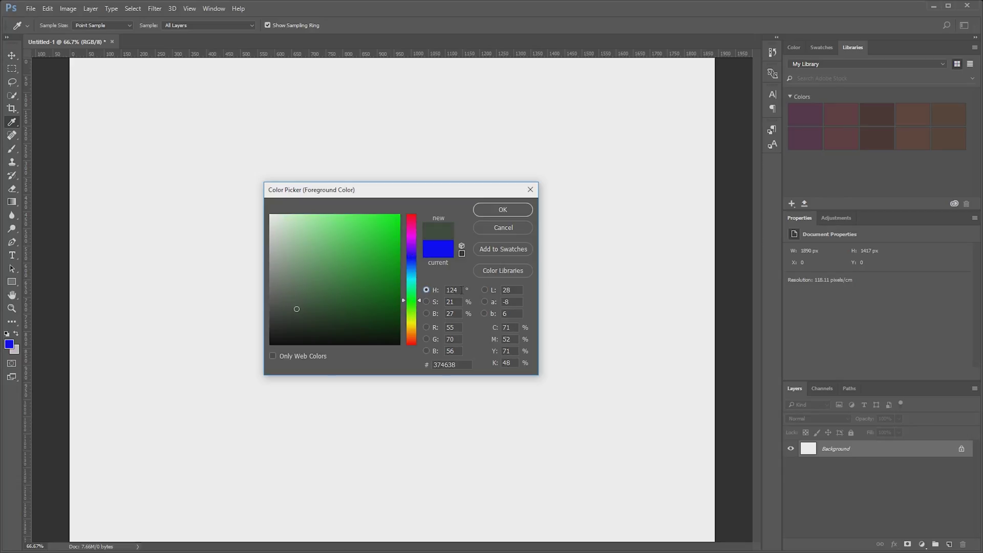
{"action": "left_click", "coordinate": [424, 290]}
{"action": "type", "text": "120"}
{"action": "left_click", "coordinate": [426, 302]}
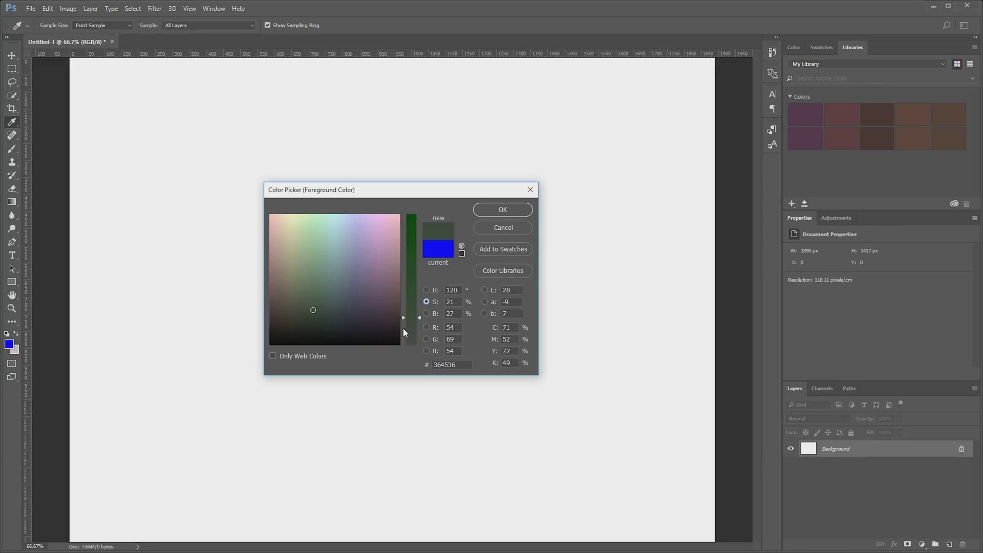
{"action": "left_click_drag", "start_coordinate": [410, 319], "coordinate": [404, 231]}
{"action": "double_click", "coordinate": [451, 301]}
{"action": "type", "text": "80"}
{"action": "left_click", "coordinate": [427, 314]}
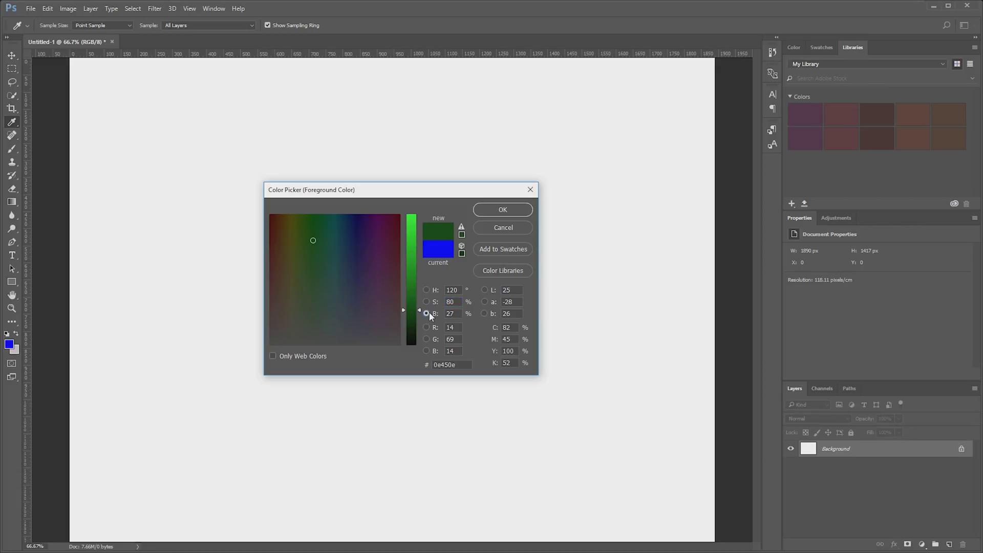
{"action": "left_click_drag", "start_coordinate": [417, 312], "coordinate": [405, 262]}
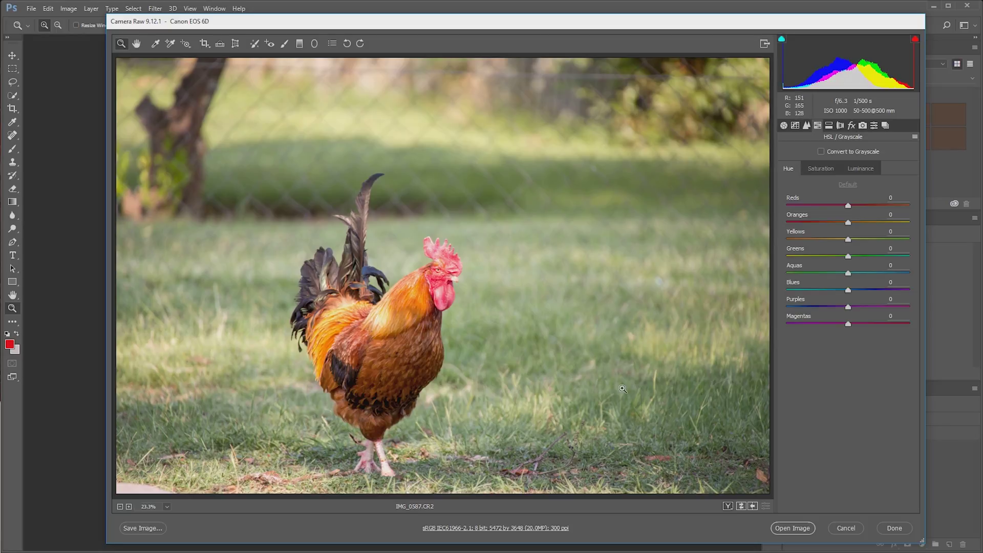
{"action": "left_click", "coordinate": [783, 126]}
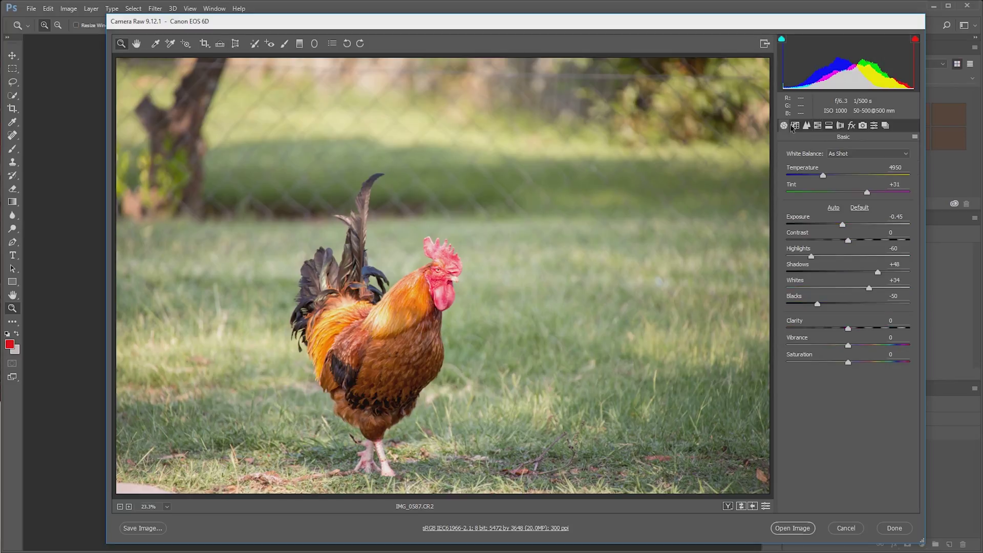
{"action": "left_click", "coordinate": [818, 126]}
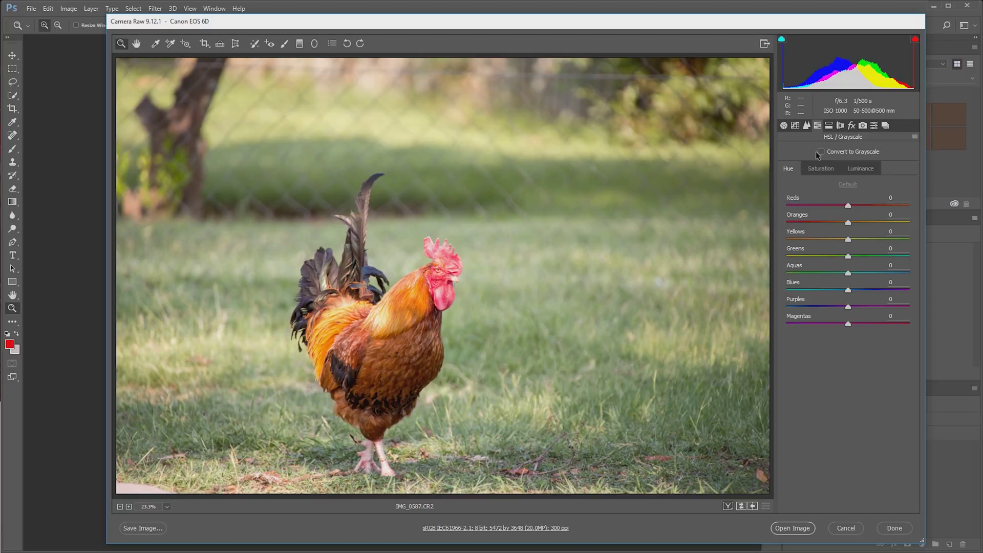
{"action": "left_click", "coordinate": [821, 169]}
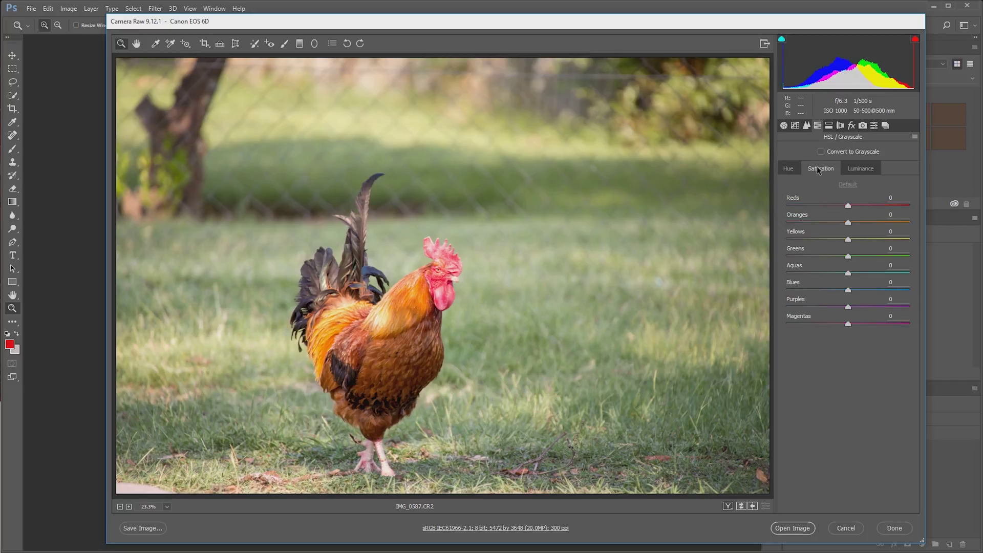
{"action": "left_click", "coordinate": [862, 171]}
{"action": "left_click", "coordinate": [825, 171]}
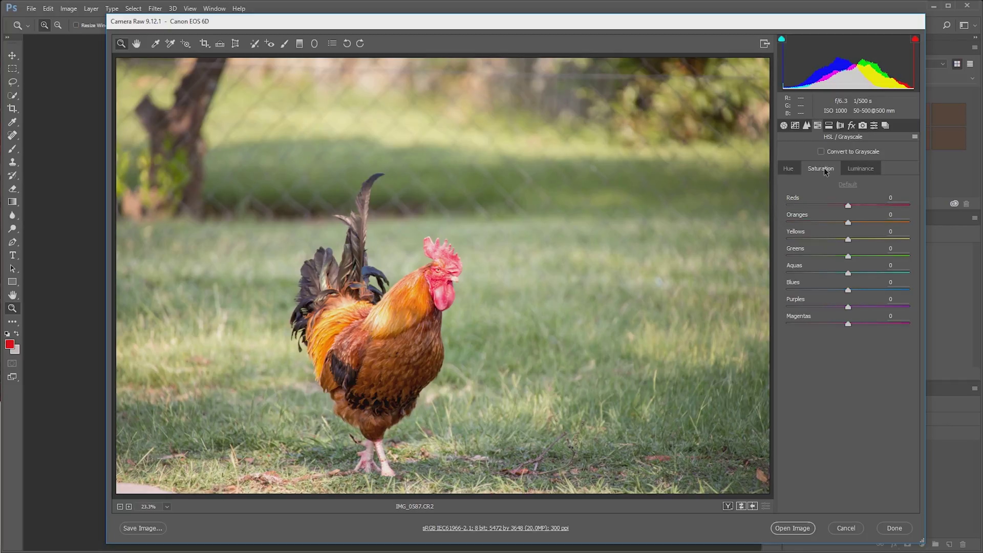
{"action": "left_click", "coordinate": [786, 171]}
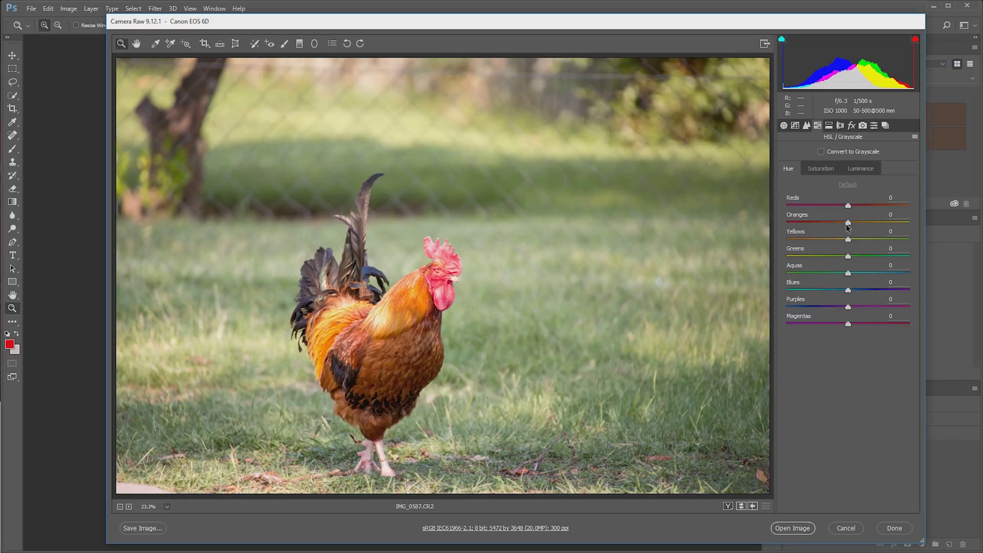
{"action": "left_click", "coordinate": [817, 169]}
{"action": "left_click", "coordinate": [860, 169]}
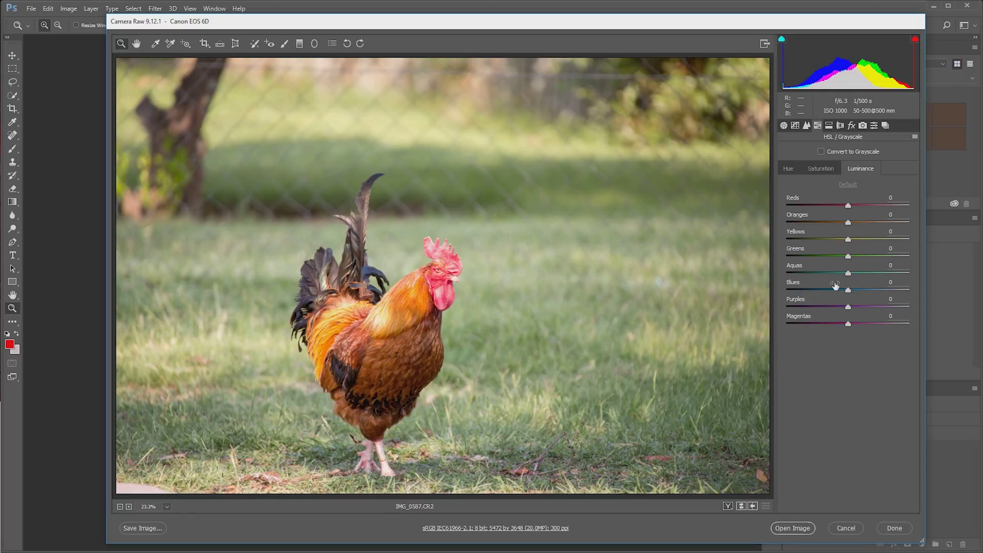
{"action": "left_click", "coordinate": [790, 169]}
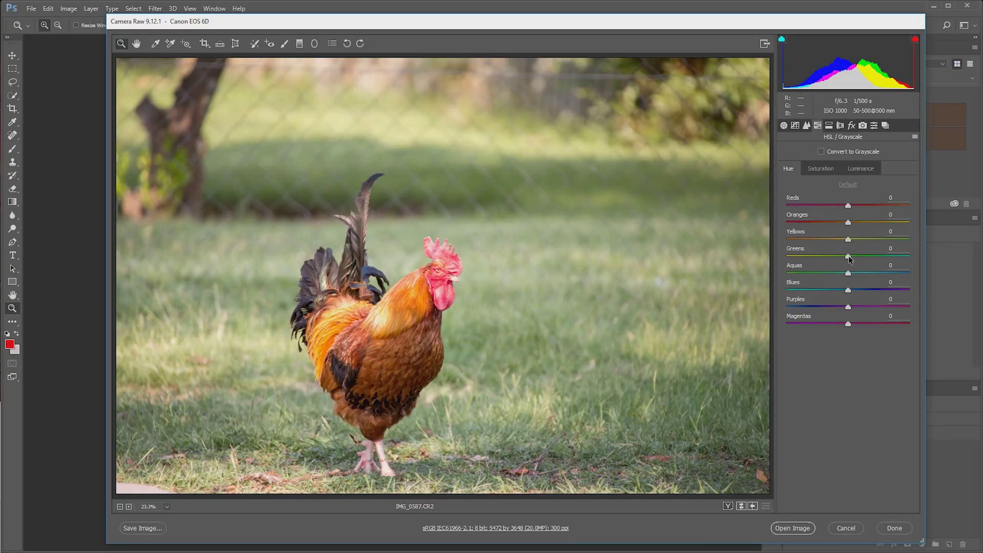
Set the Greens hue to +13 and the Yellows hue to +30 in Camera Raw HSL
{"action": "left_click_drag", "start_coordinate": [849, 257], "coordinate": [856, 255]}
{"action": "mouse_move", "coordinate": [858, 257]}
{"action": "left_mouse_down"}
{"action": "mouse_move", "coordinate": [793, 268]}
{"action": "mouse_move", "coordinate": [859, 260]}
{"action": "left_mouse_up"}
{"action": "left_click_drag", "start_coordinate": [850, 243], "coordinate": [809, 248]}
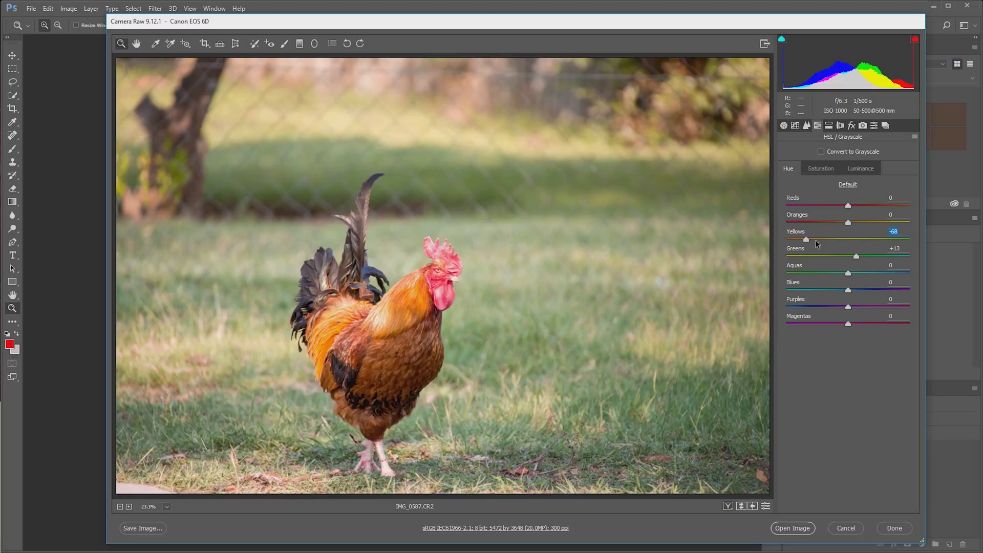
{"action": "left_click_drag", "start_coordinate": [807, 240], "coordinate": [866, 241]}
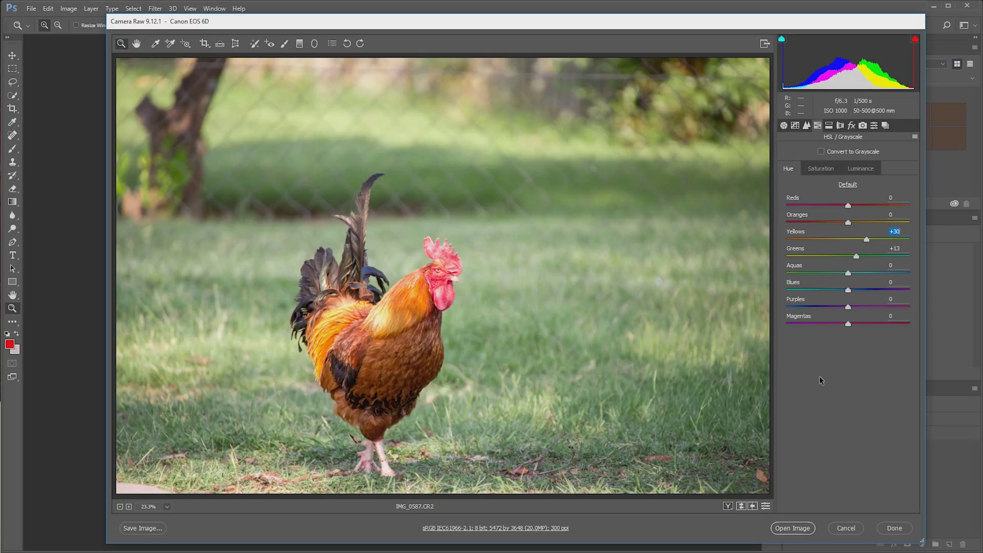
Raise the saturation of Greens to +30 and Yellows to +33
{"action": "left_click", "coordinate": [819, 171]}
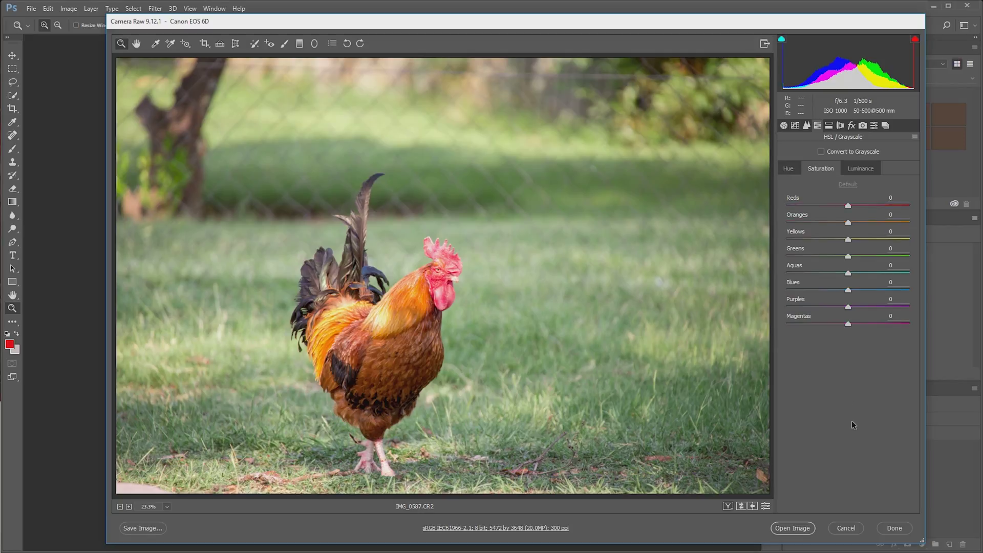
{"action": "left_click_drag", "start_coordinate": [848, 256], "coordinate": [850, 258]}
{"action": "left_click_drag", "start_coordinate": [850, 240], "coordinate": [874, 240]}
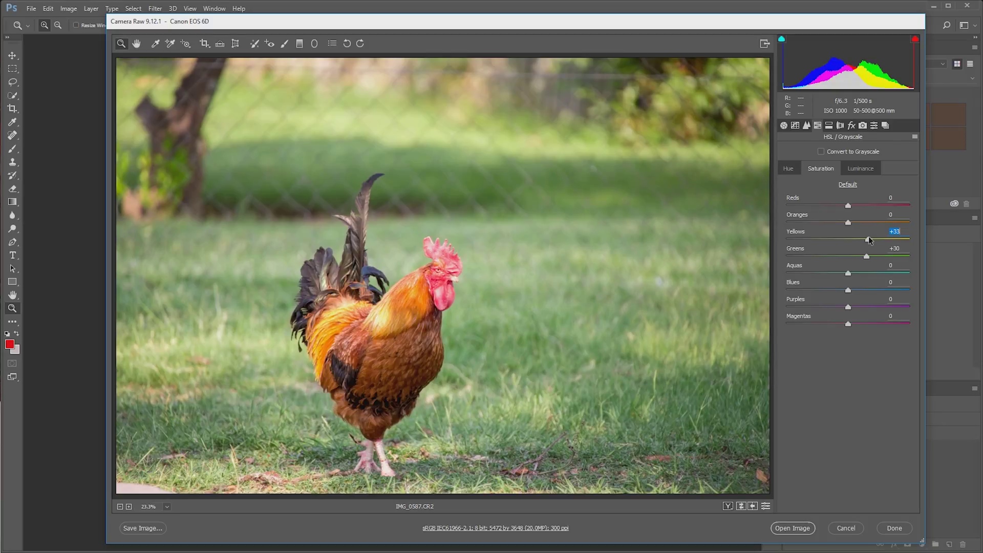
Set the luminance of Greens to -32 and Yellows to +8
{"action": "left_click", "coordinate": [856, 173]}
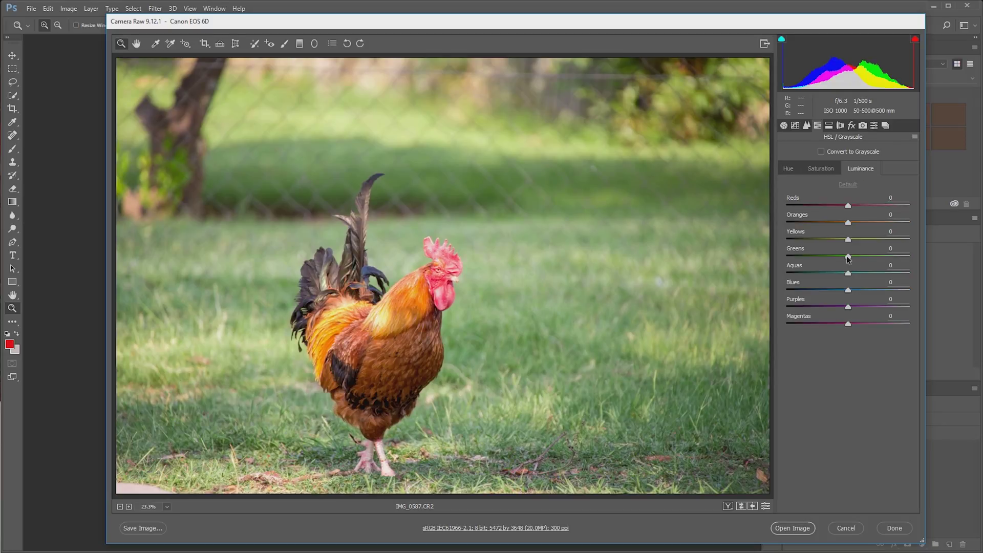
{"action": "left_click_drag", "start_coordinate": [848, 260], "coordinate": [831, 257]}
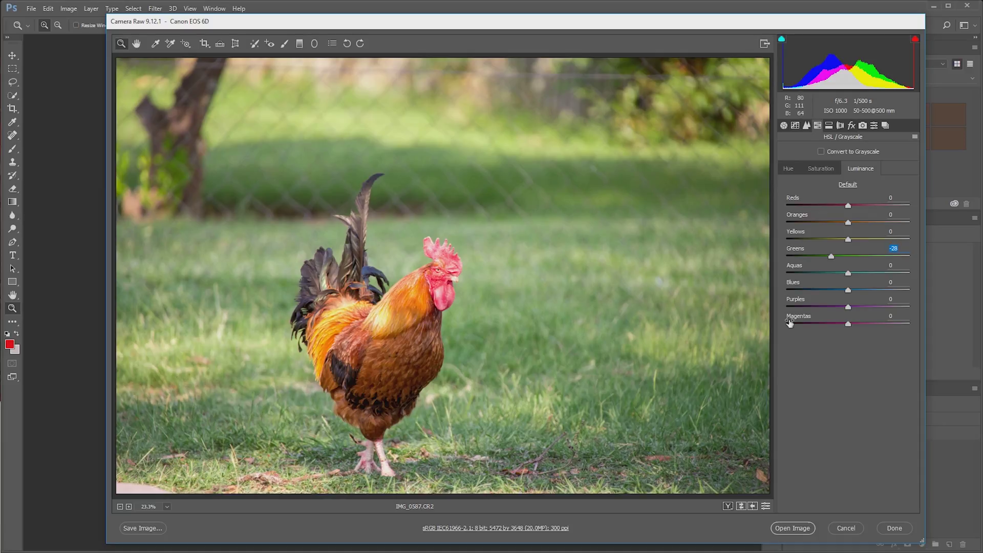
{"action": "mouse_move", "coordinate": [849, 240]}
{"action": "left_mouse_down"}
{"action": "mouse_move", "coordinate": [831, 241]}
{"action": "mouse_move", "coordinate": [867, 241]}
{"action": "mouse_move", "coordinate": [843, 245]}
{"action": "mouse_move", "coordinate": [852, 242]}
{"action": "left_mouse_up"}
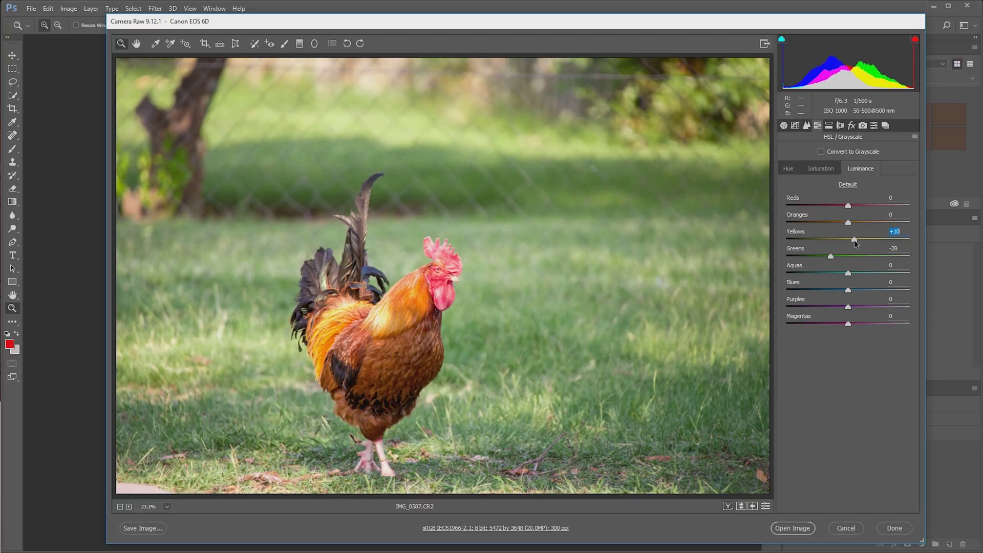
{"action": "left_click_drag", "start_coordinate": [831, 256], "coordinate": [829, 256]}
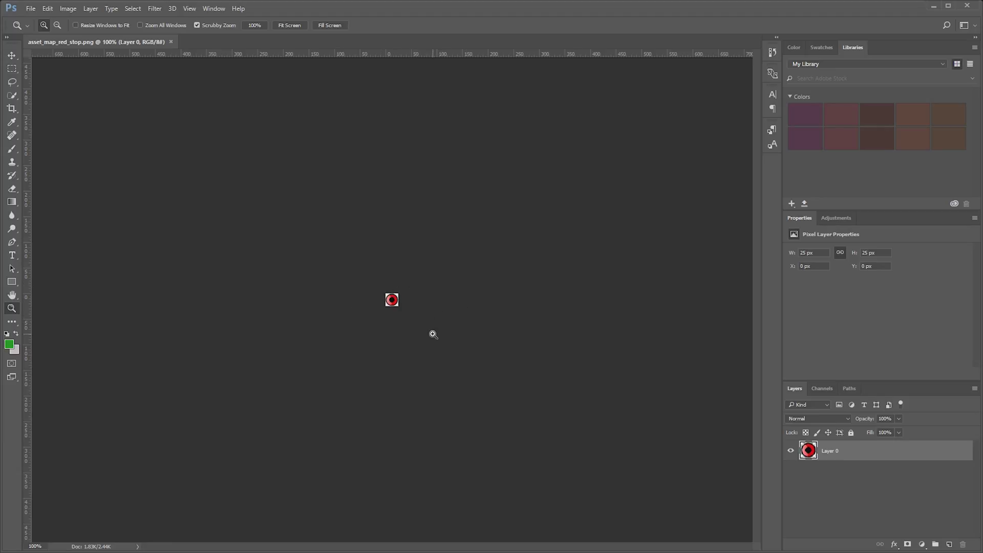
Zoom in on the map icon and eyedrop the ring's red e8000b as foreground colour
{"action": "left_click_drag", "start_coordinate": [391, 298], "coordinate": [502, 301]}
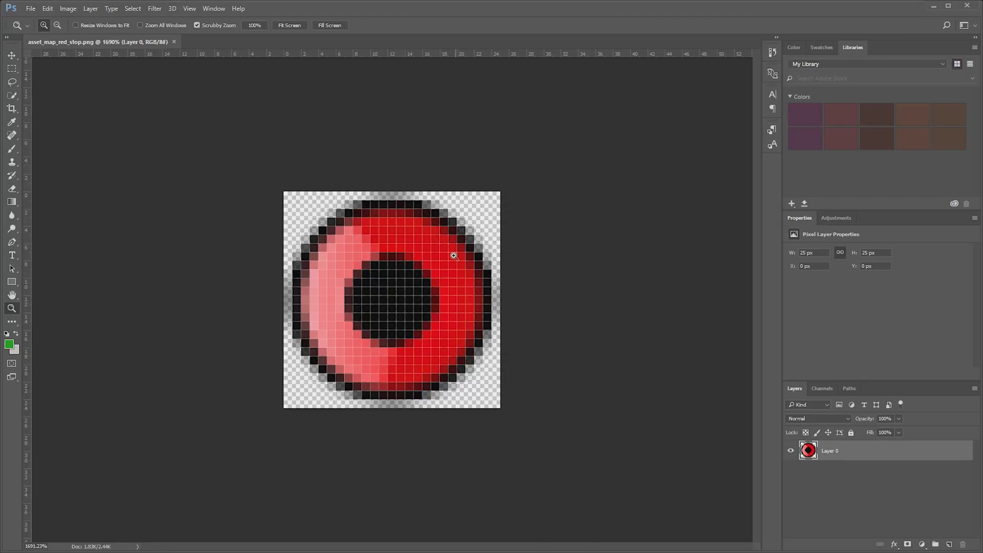
{"action": "left_click", "coordinate": [9, 344]}
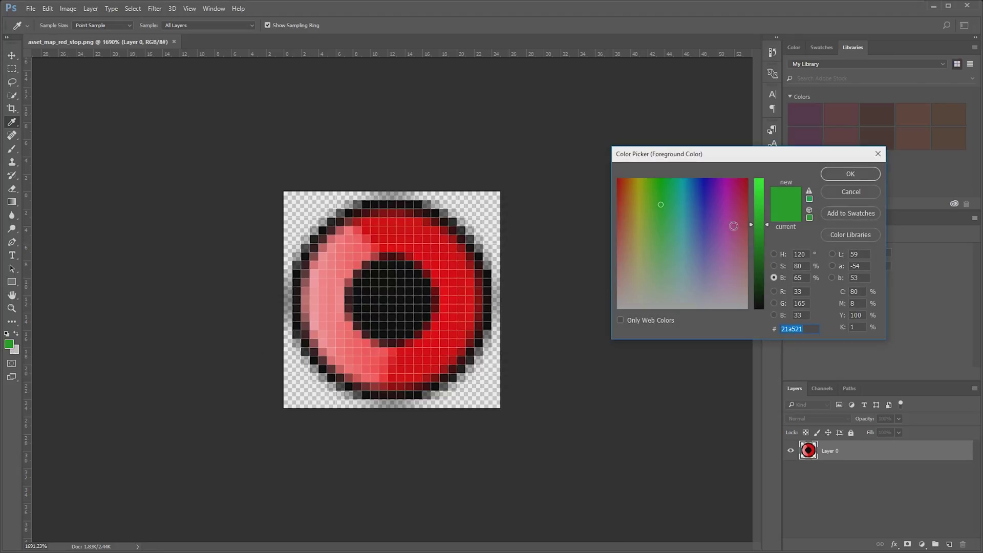
{"action": "left_click", "coordinate": [805, 252]}
{"action": "left_click", "coordinate": [431, 254]}
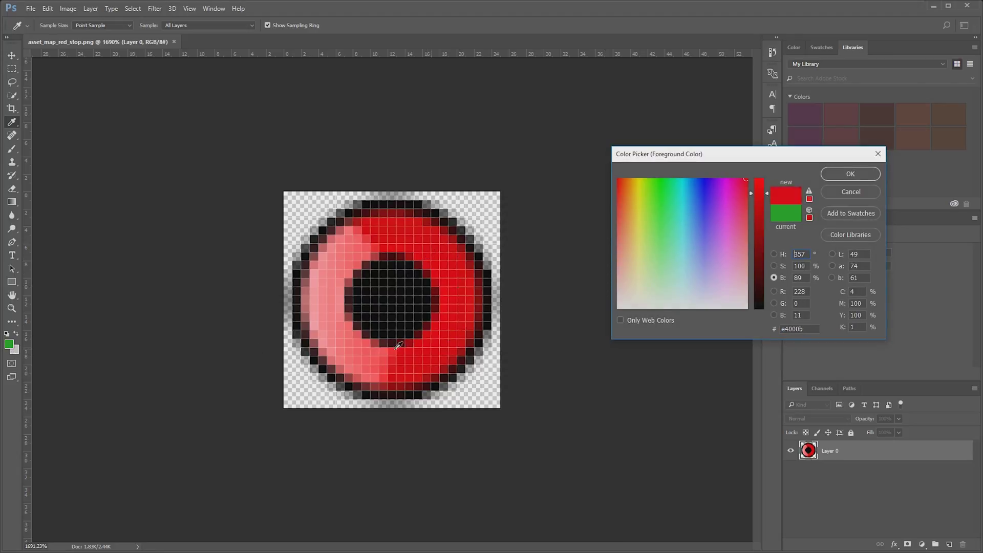
{"action": "left_click", "coordinate": [336, 324]}
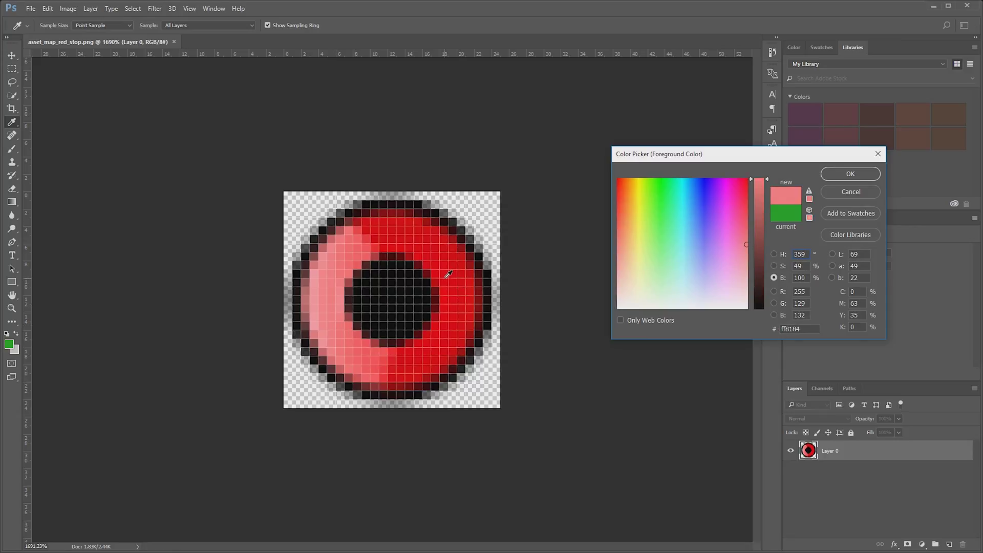
{"action": "left_click_drag", "start_coordinate": [448, 274], "coordinate": [338, 243]}
{"action": "left_click_drag", "start_coordinate": [460, 261], "coordinate": [432, 334]}
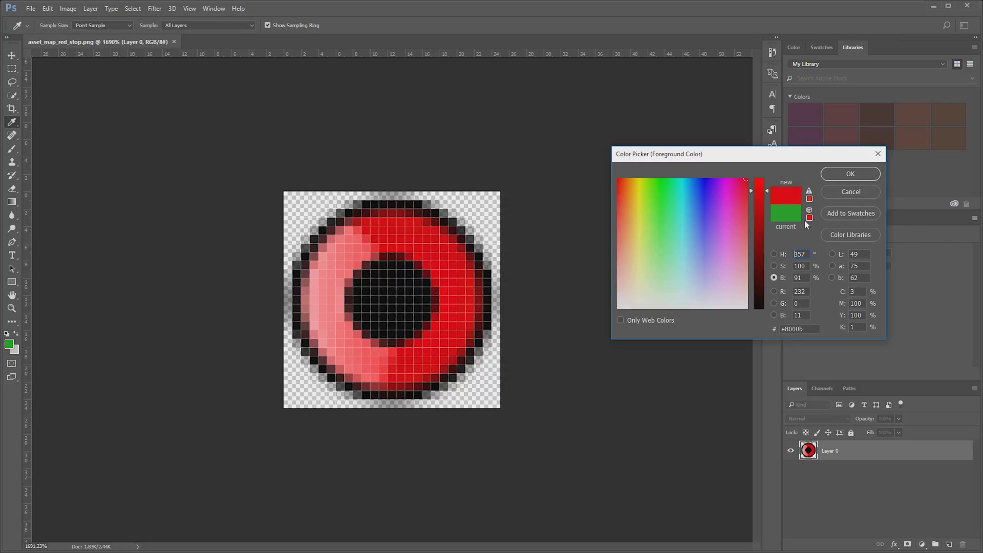
Confirm the red e8000b, then add a Hue/Saturation layer with Hue at -8
{"action": "left_click", "coordinate": [860, 172]}
{"action": "left_click", "coordinate": [838, 497]}
{"action": "key", "text": "z"}
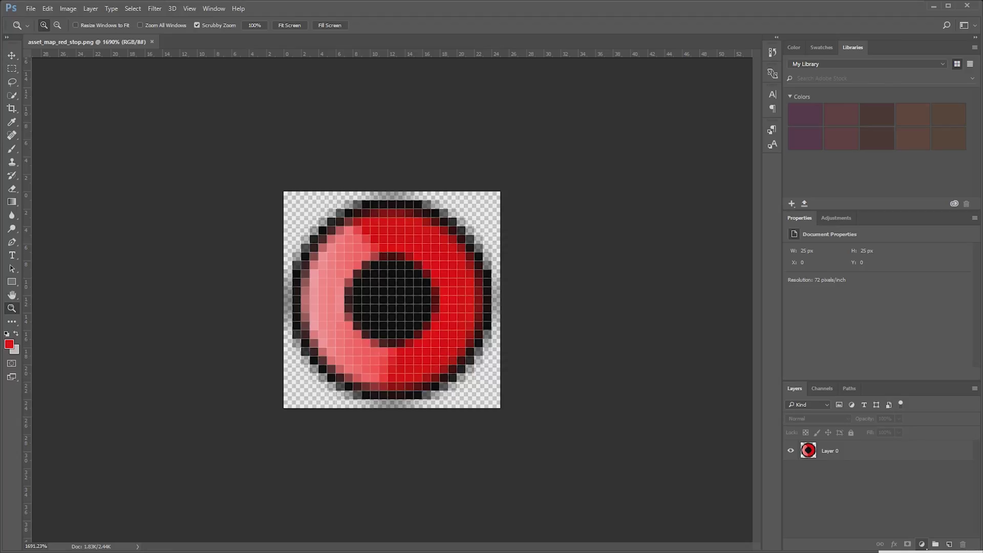
{"action": "left_click", "coordinate": [922, 544]}
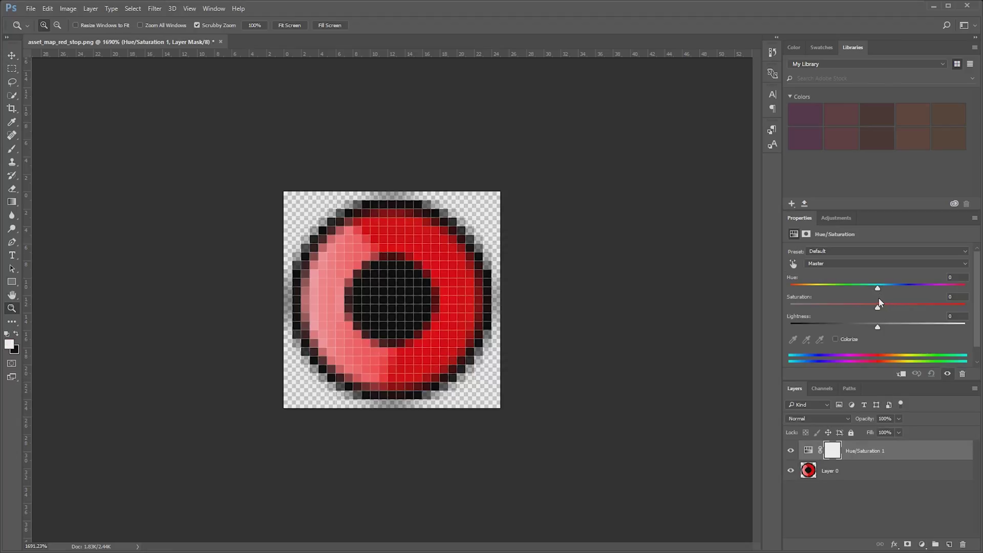
{"action": "mouse_move", "coordinate": [878, 289]}
{"action": "left_mouse_down"}
{"action": "mouse_move", "coordinate": [853, 289]}
{"action": "mouse_move", "coordinate": [939, 286]}
{"action": "mouse_move", "coordinate": [815, 289]}
{"action": "mouse_move", "coordinate": [980, 268]}
{"action": "mouse_move", "coordinate": [778, 279]}
{"action": "mouse_move", "coordinate": [877, 281]}
{"action": "left_mouse_up"}
Deselect the Hue/Saturation 1 layer by clicking empty space in the Layers panel
{"action": "left_click", "coordinate": [889, 497]}
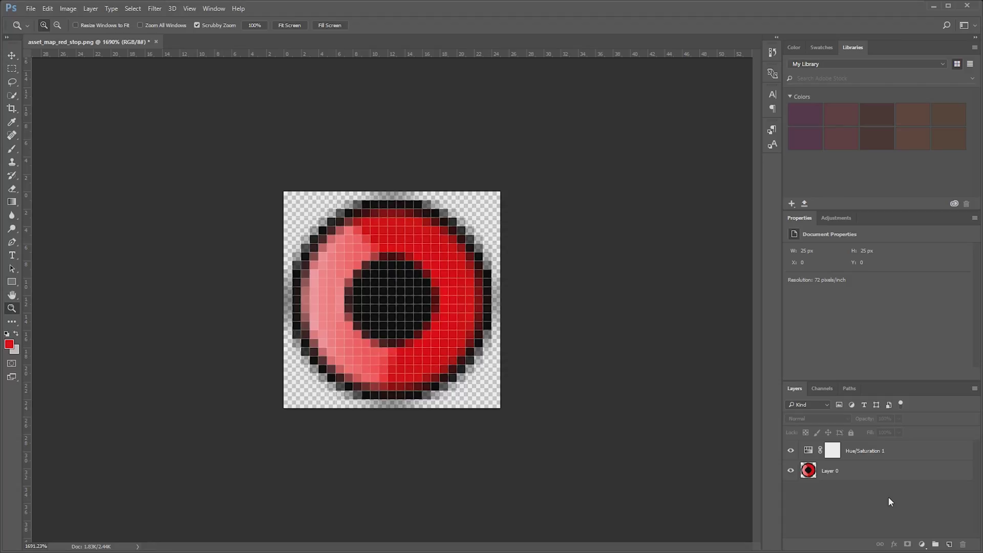